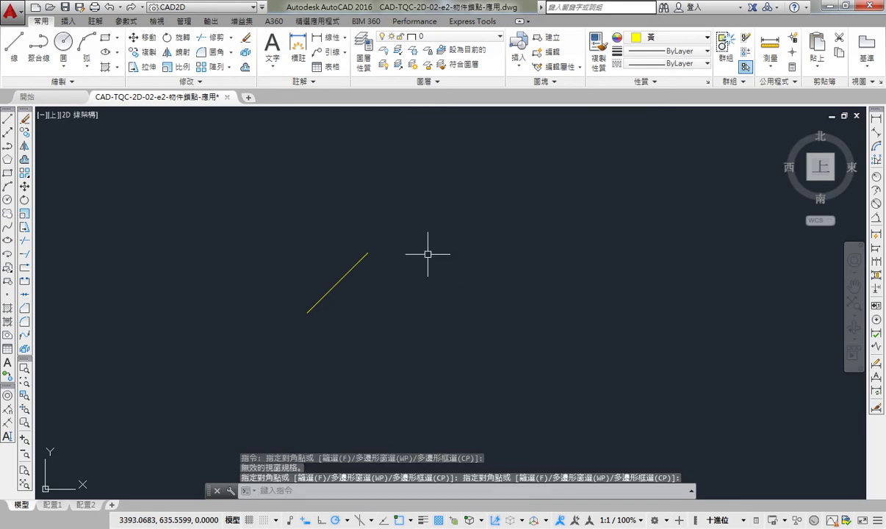
Draw a line sloping down to the right, beside the existing slanted line.
{"action": "key", "text": "space"}
{"action": "left_click", "coordinate": [442, 247]}
{"action": "left_click", "coordinate": [487, 315]}
{"action": "key", "text": "space"}
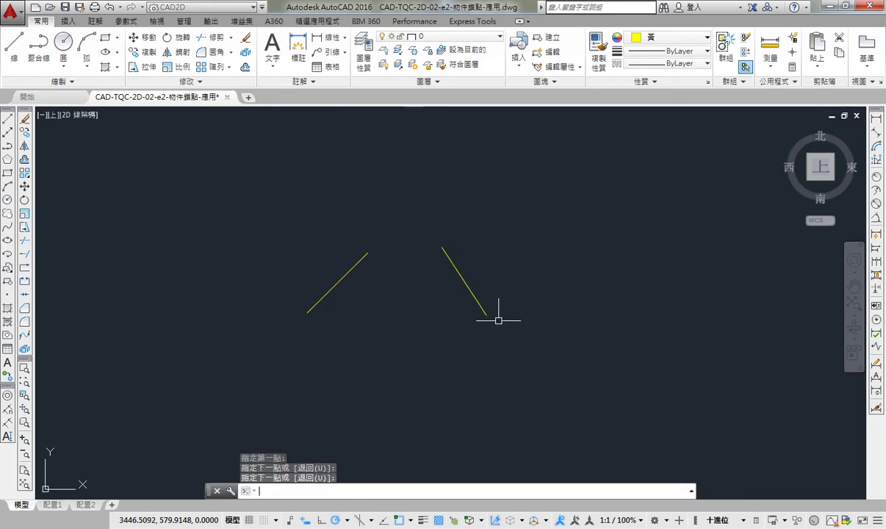
Draw an open three-segment outline starting where the extensions of the two slanted lines meet, using the Extension snap override for that point.
{"action": "scroll", "coordinate": [401, 330], "scroll_direction": "up", "scroll_amount": 2}
{"action": "middle_click_drag", "start_coordinate": [363, 249], "coordinate": [356, 318]}
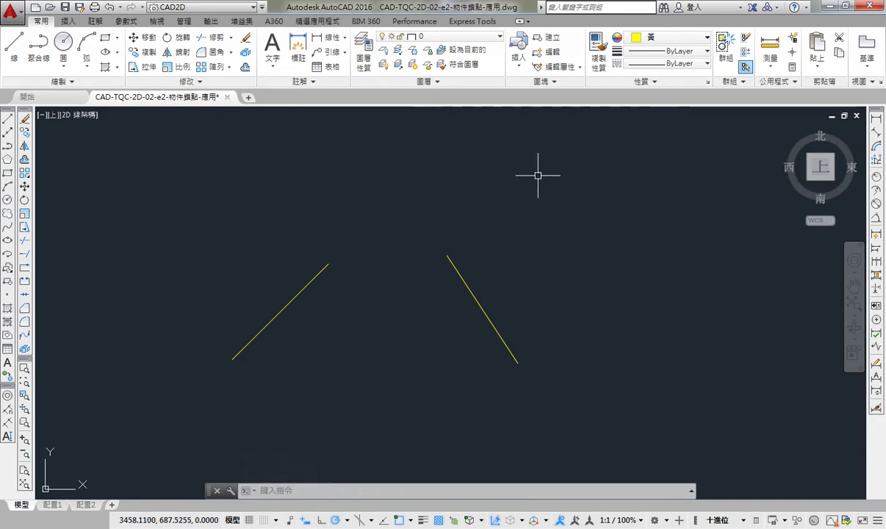
{"action": "type", "text": "l"}
{"action": "key", "text": "space"}
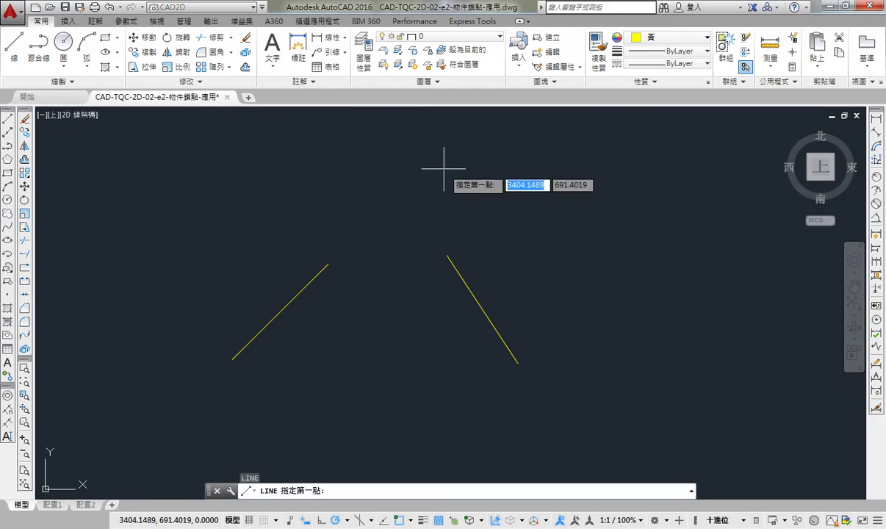
{"action": "right_click", "coordinate": [444, 171], "text": "shift"}
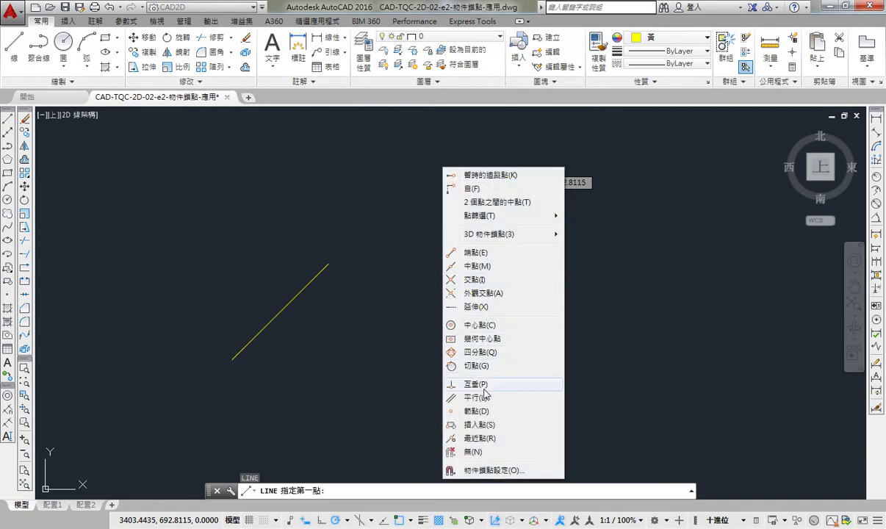
{"action": "left_click", "coordinate": [476, 307]}
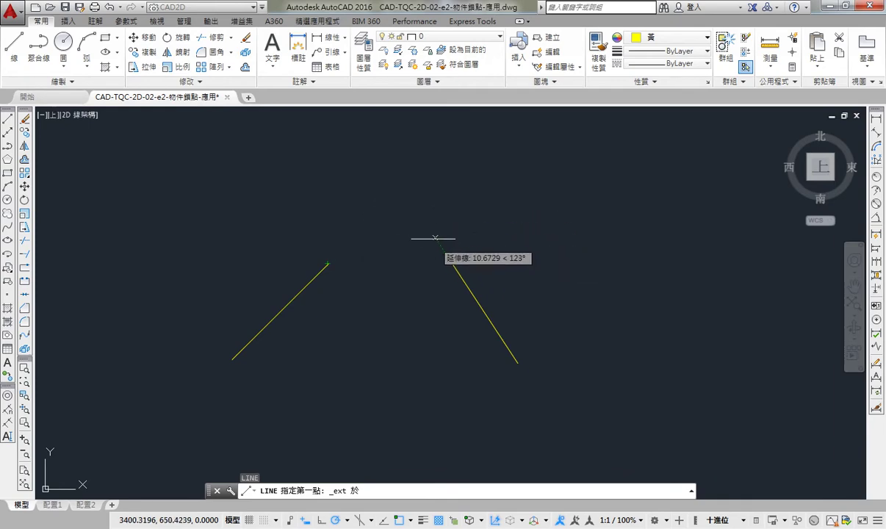
{"action": "left_click", "coordinate": [399, 190]}
{"action": "left_click", "coordinate": [484, 188]}
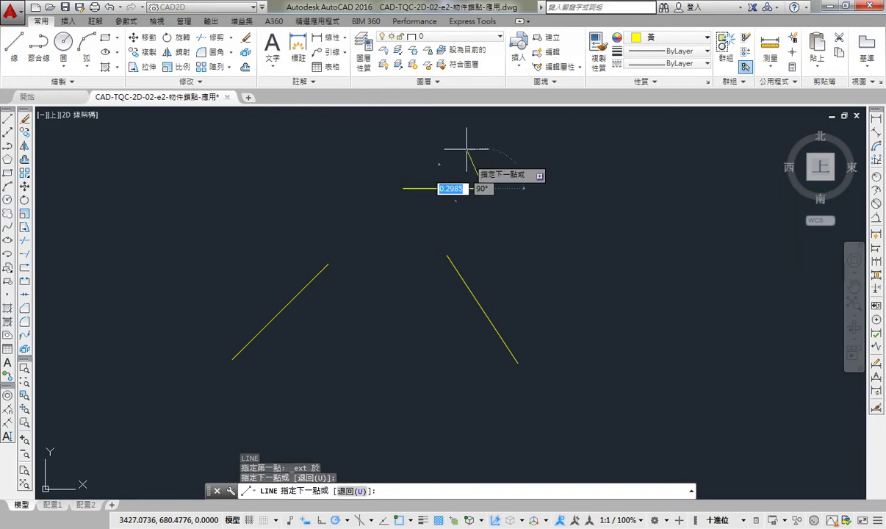
{"action": "left_click", "coordinate": [467, 140]}
{"action": "left_click", "coordinate": [396, 139]}
{"action": "key", "text": "Return"}
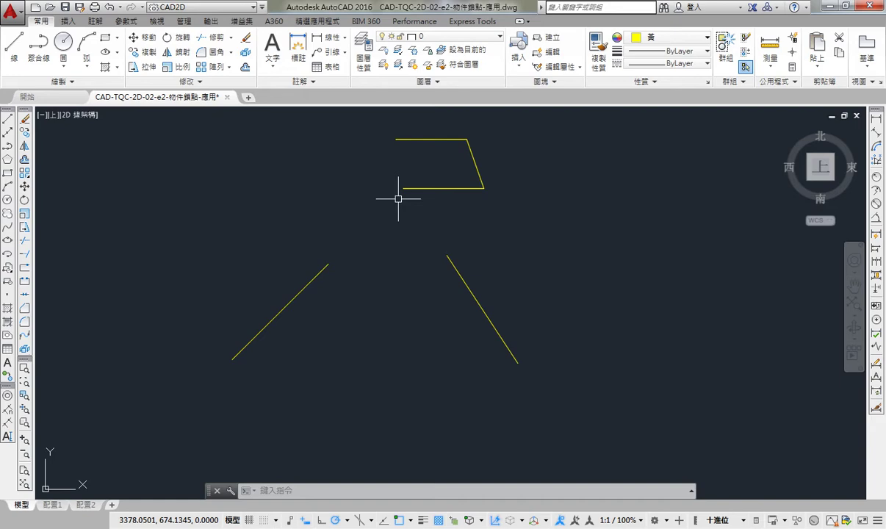
Draw a horizontal line and a separate vertical line below and to the right of it in an empty area.
{"action": "type", "text": "l"}
{"action": "key", "text": "Return"}
{"action": "left_click", "coordinate": [317, 176]}
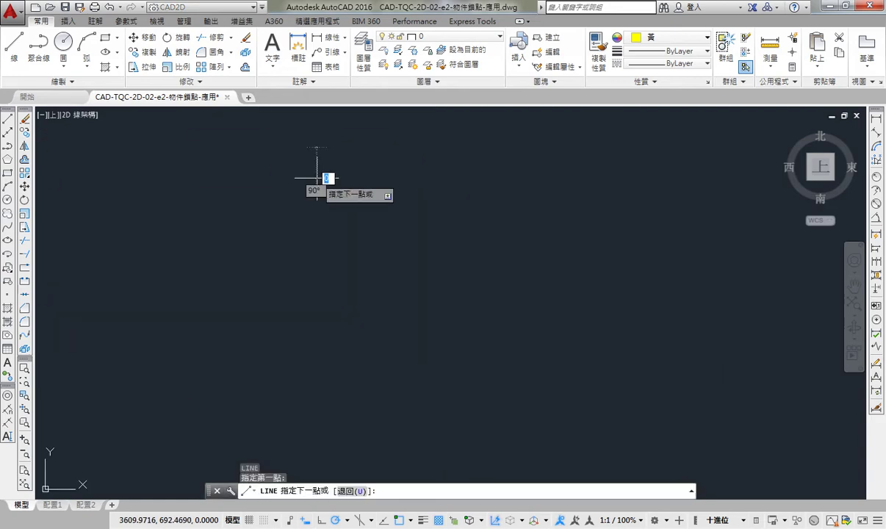
{"action": "left_click", "coordinate": [397, 178]}
{"action": "key", "text": "Return"}
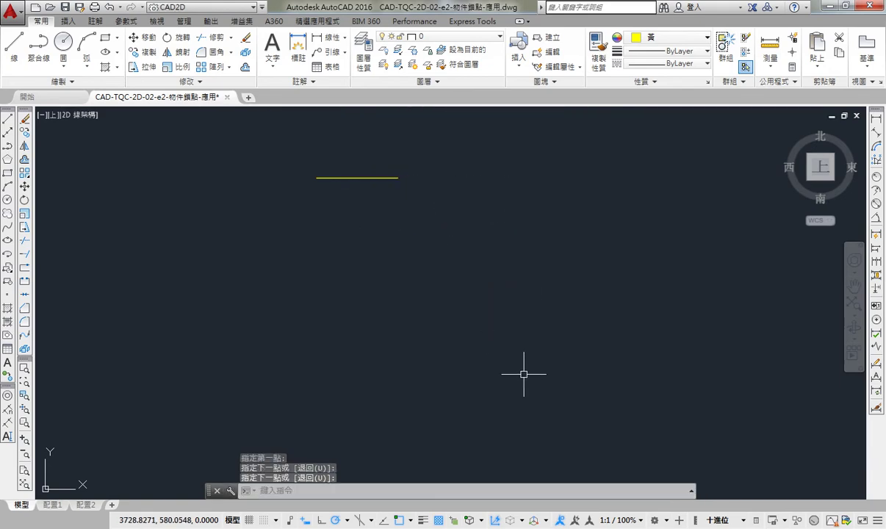
{"action": "key", "text": "Return"}
{"action": "left_click", "coordinate": [517, 360]}
{"action": "left_click", "coordinate": [517, 264]}
{"action": "key", "text": "Return"}
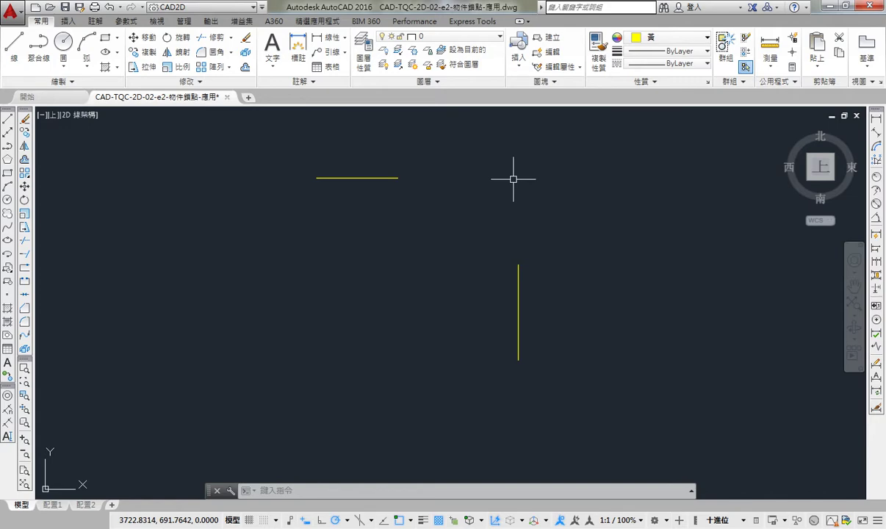
Try starting a line with the Extension snap override where the horizontal and vertical lines' extensions meet, and cancel it.
{"action": "key", "text": "l"}
{"action": "key", "text": "Return"}
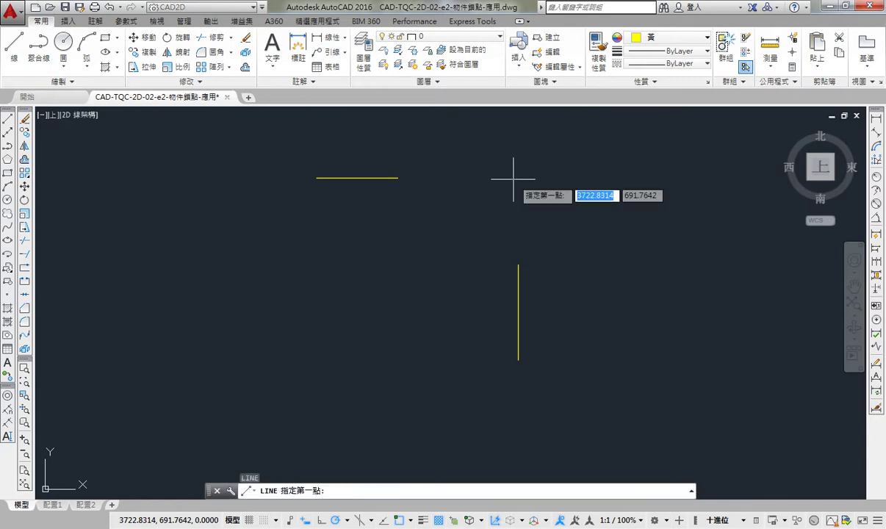
{"action": "right_click", "coordinate": [513, 178], "text": "shift"}
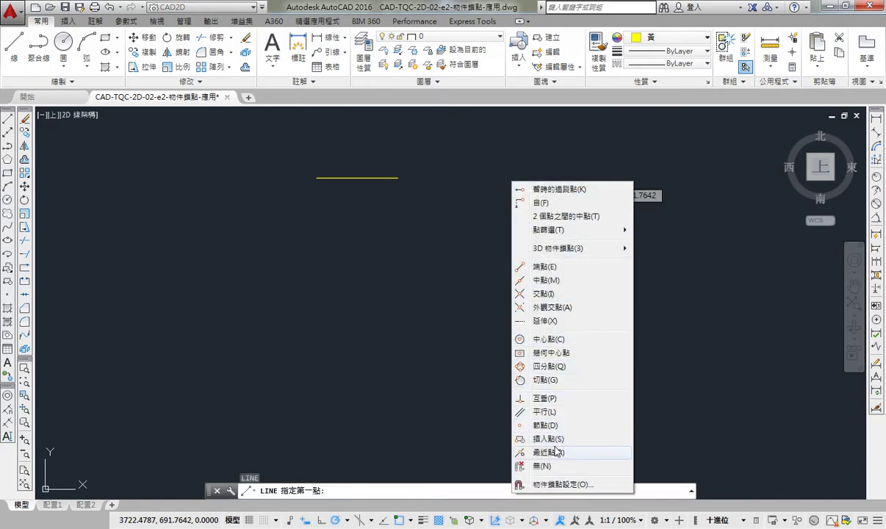
{"action": "left_click", "coordinate": [544, 320]}
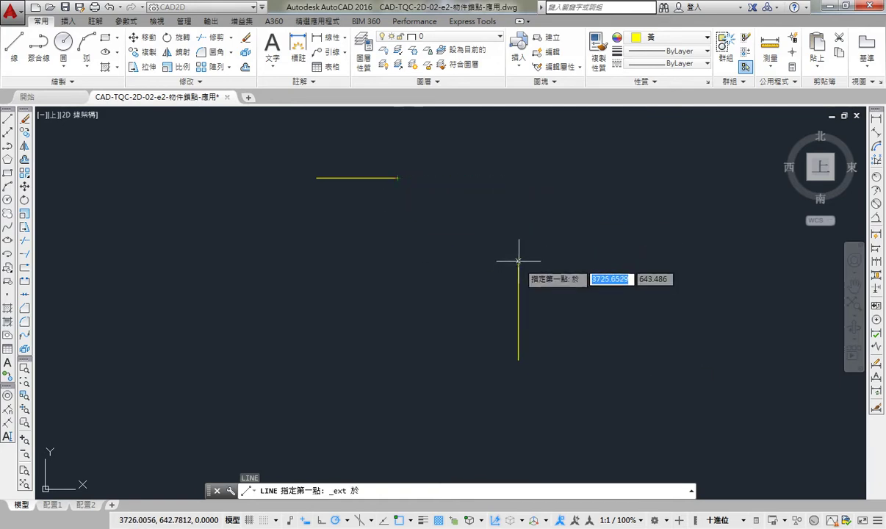
{"action": "left_click", "coordinate": [518, 177]}
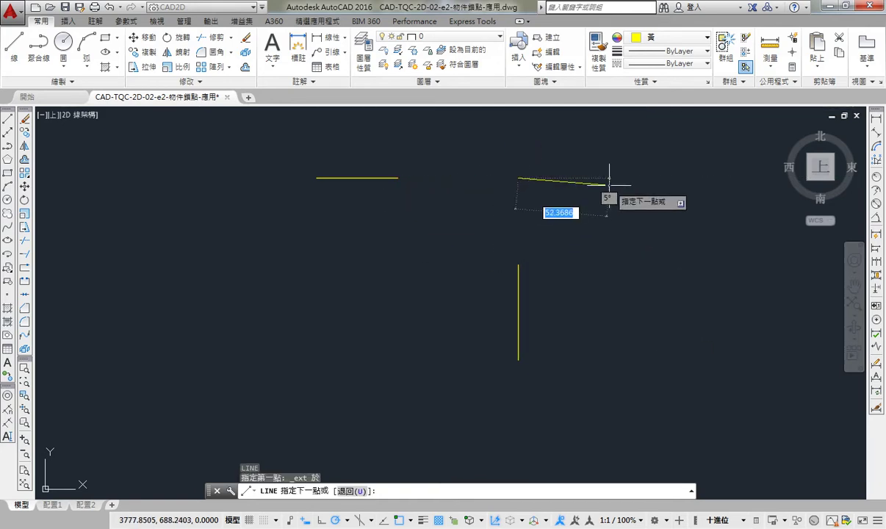
{"action": "key", "text": "Escape"}
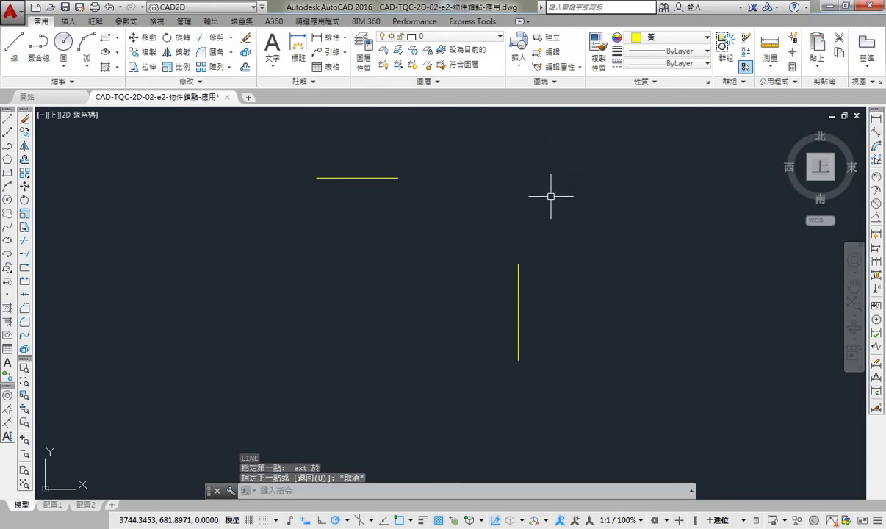
Turn on object snap tracking and, with the Line command running, set the polar tracking increment to 90 degrees.
{"action": "mouse_move", "coordinate": [503, 236]}
{"action": "middle_mouse_down"}
{"action": "mouse_move", "coordinate": [512, 217]}
{"action": "mouse_move", "coordinate": [396, 174]}
{"action": "middle_mouse_up"}
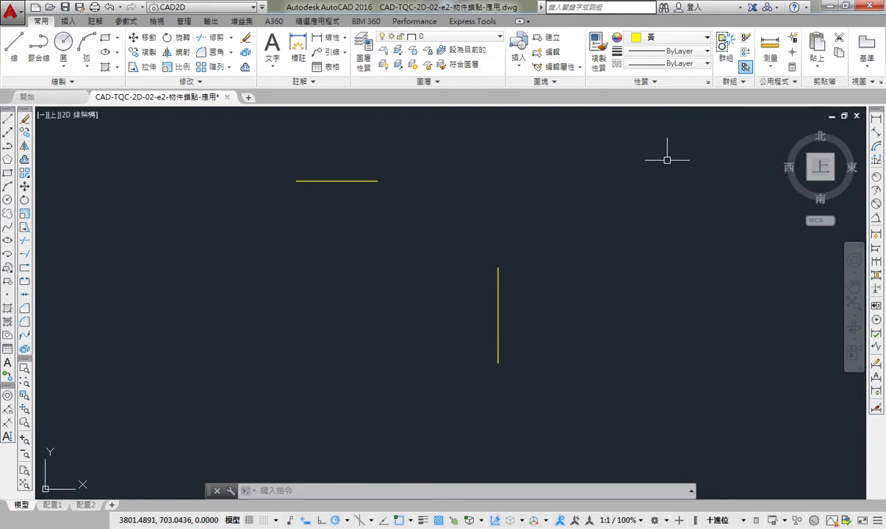
{"action": "mouse_move", "coordinate": [486, 233]}
{"action": "middle_mouse_down"}
{"action": "mouse_move", "coordinate": [431, 211]}
{"action": "mouse_move", "coordinate": [456, 239]}
{"action": "middle_mouse_up"}
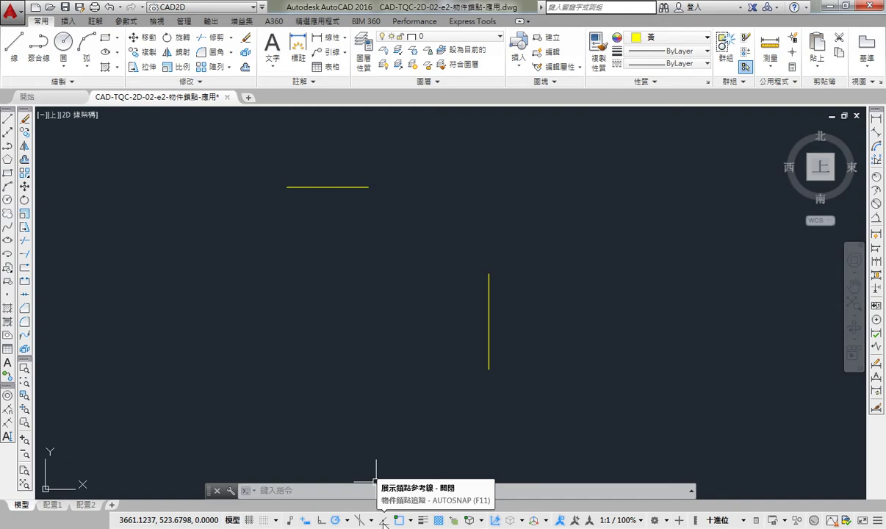
{"action": "left_click", "coordinate": [383, 522]}
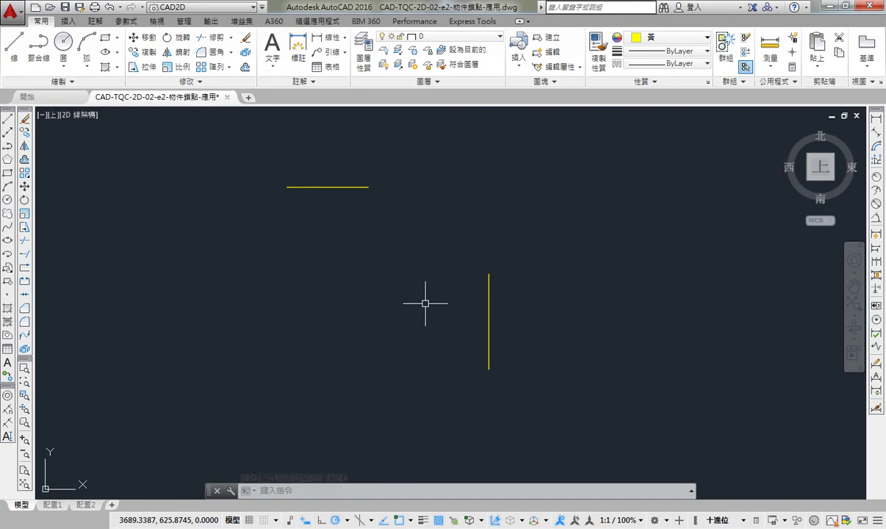
{"action": "middle_click_drag", "start_coordinate": [400, 273], "coordinate": [402, 275]}
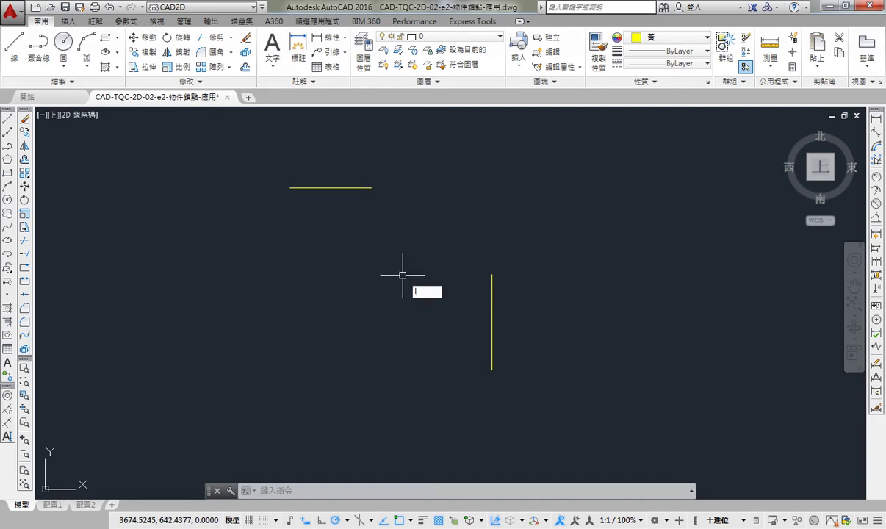
{"action": "key", "text": "Return"}
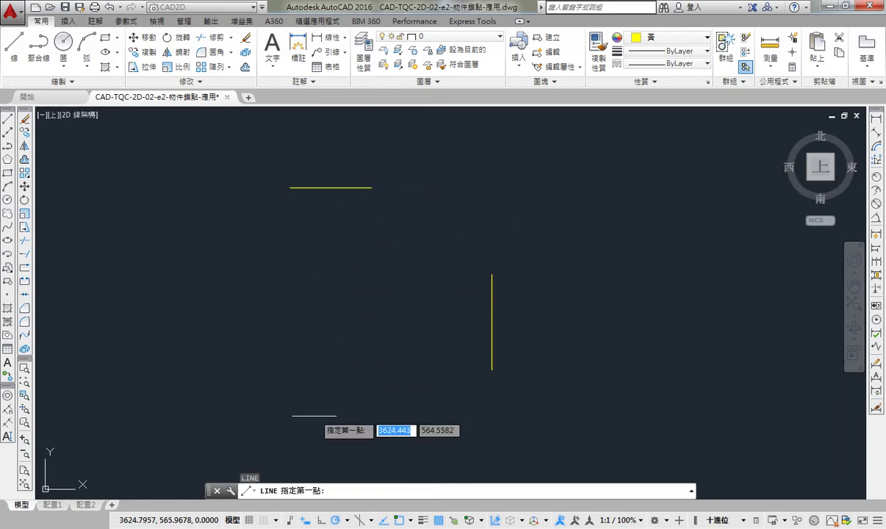
{"action": "left_click", "coordinate": [346, 520]}
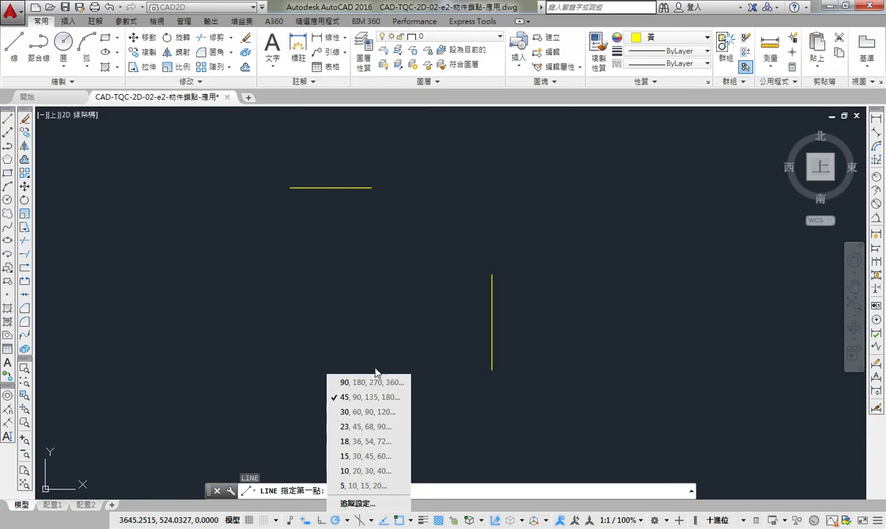
{"action": "left_click", "coordinate": [349, 390]}
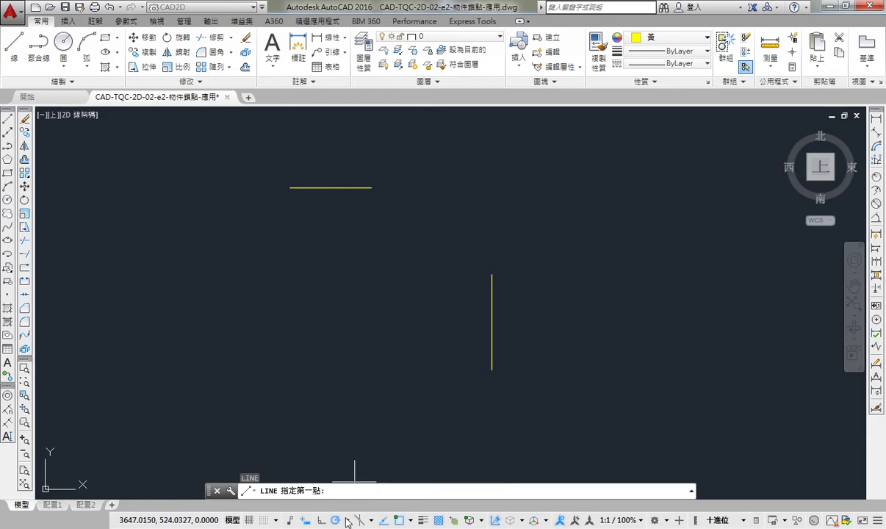
{"action": "left_click", "coordinate": [348, 520]}
{"action": "left_click", "coordinate": [342, 380]}
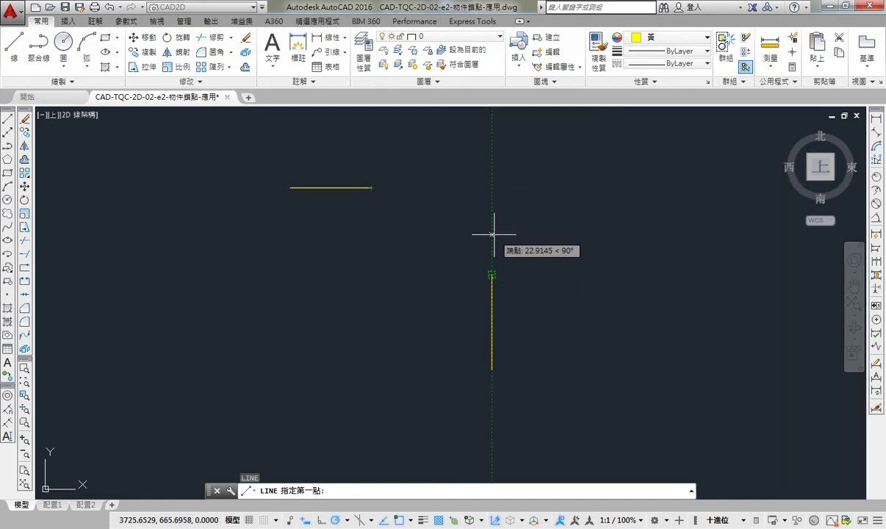
Draw a downward-sloping line from the point tracked off the horizontal line's right endpoint and the vertical line's upper endpoint.
{"action": "left_click", "coordinate": [491, 187]}
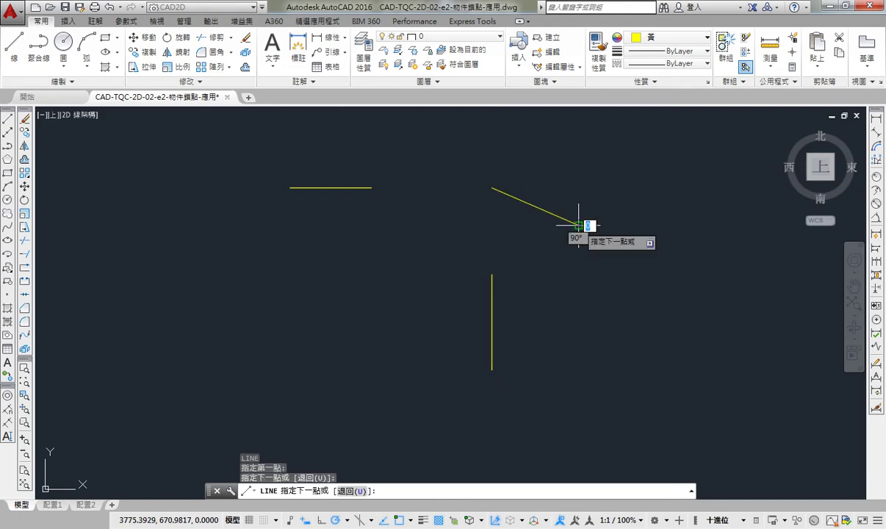
{"action": "left_click", "coordinate": [575, 221]}
{"action": "key", "text": "Escape"}
{"action": "right_click", "coordinate": [573, 273], "text": "shift"}
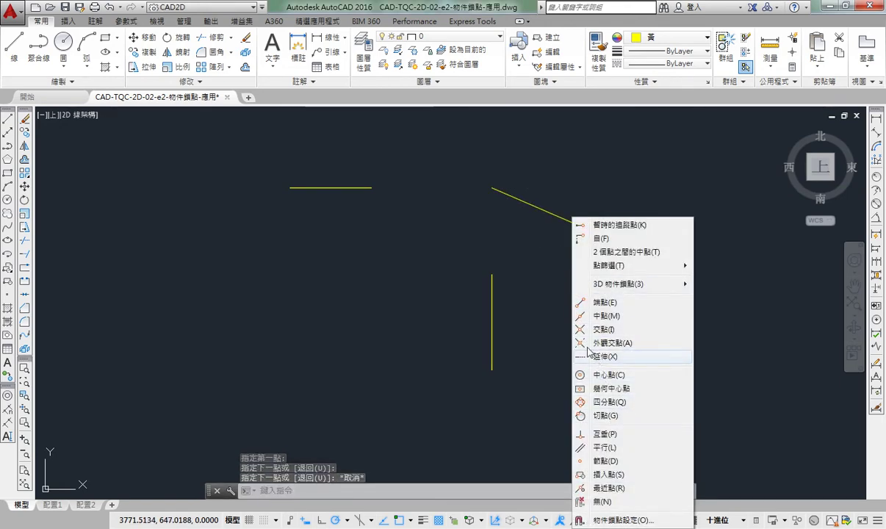
{"action": "key", "text": "Escape"}
Erase the sloping line just drawn from the tracked corner point.
{"action": "left_click", "coordinate": [543, 152]}
{"action": "left_click", "coordinate": [488, 220]}
{"action": "key", "text": "Delete"}
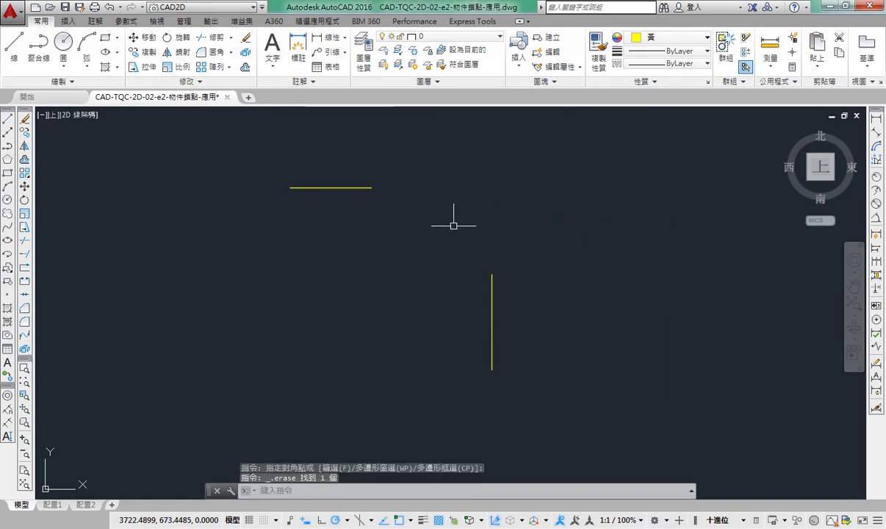
Try the Extension snap override again to start a line where the horizontal and vertical lines' extensions meet, and end the command.
{"action": "type", "text": "l"}
{"action": "key", "text": "Return"}
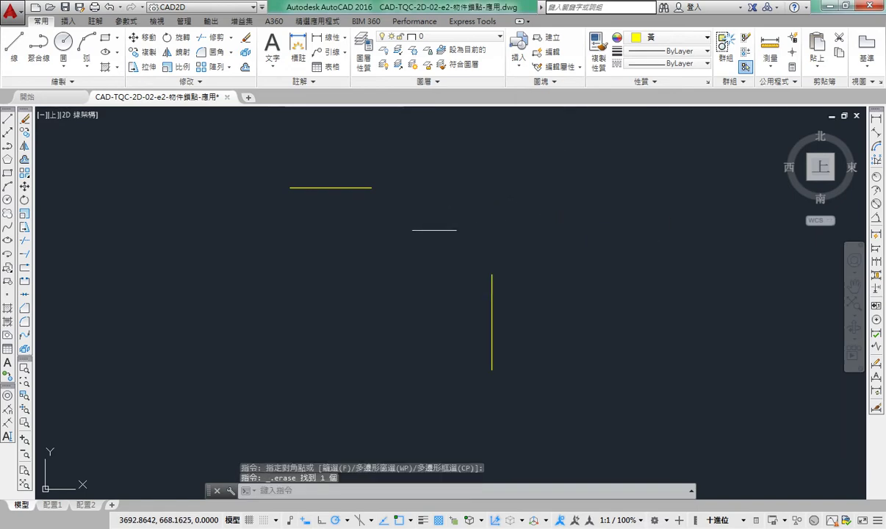
{"action": "right_click", "coordinate": [432, 235], "text": "shift"}
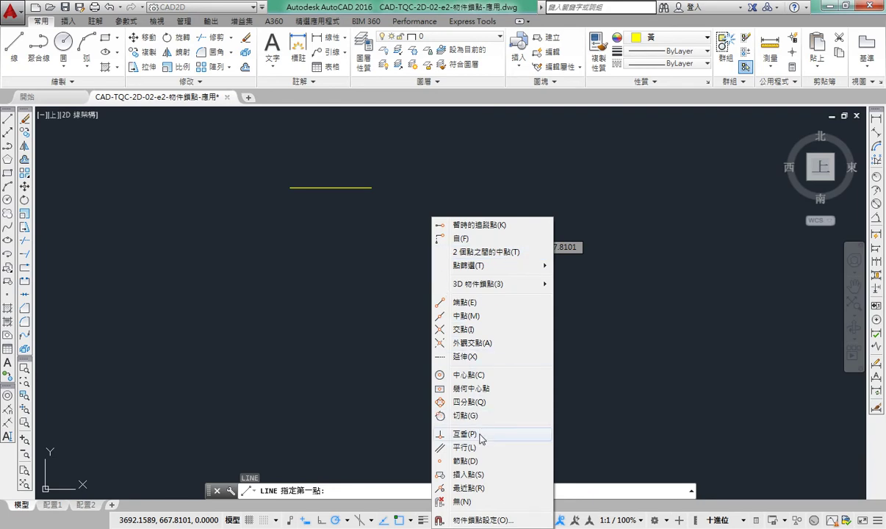
{"action": "left_click", "coordinate": [466, 356]}
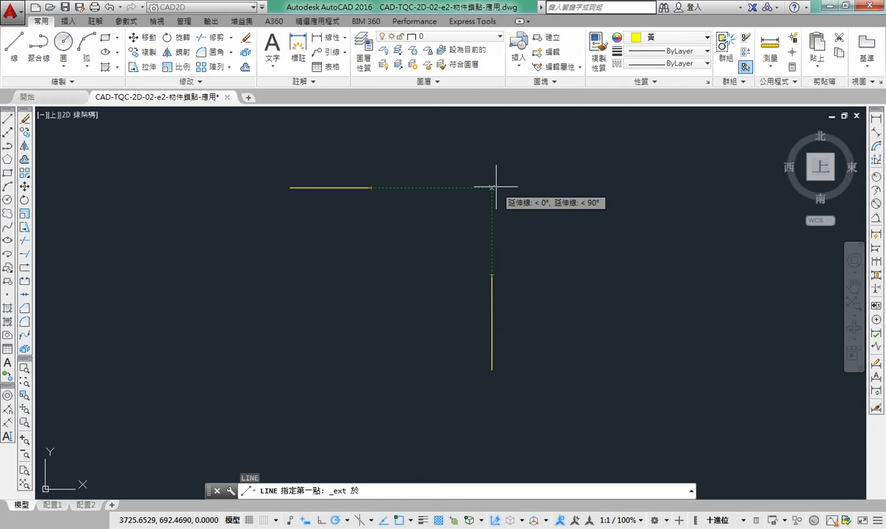
{"action": "left_click", "coordinate": [492, 187]}
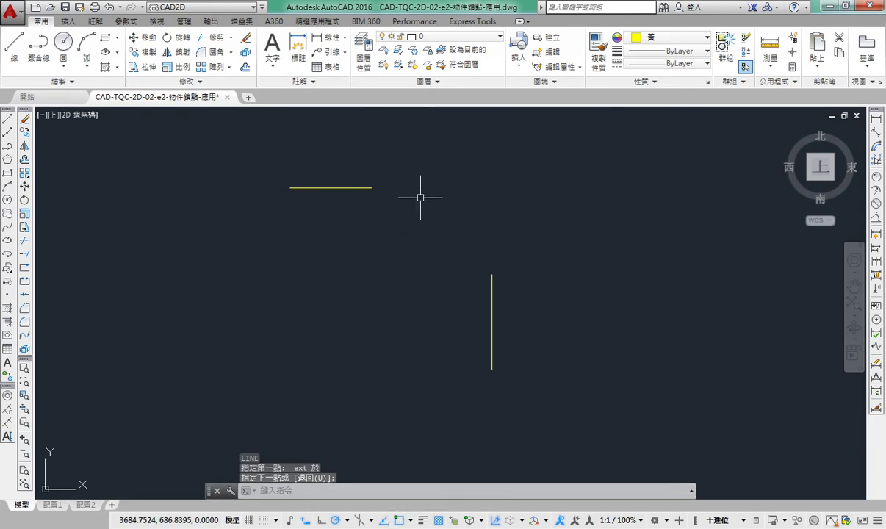
{"action": "key", "text": "Escape"}
Draw a V-shaped pair of connected segments starting at the corner tracked from the horizontal and vertical lines' endpoints.
{"action": "key", "text": "space"}
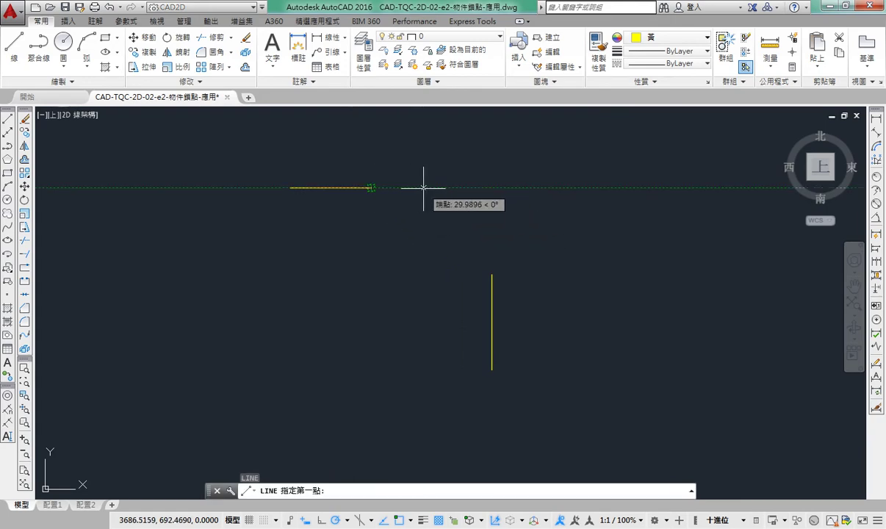
{"action": "left_click", "coordinate": [492, 187]}
{"action": "left_click", "coordinate": [537, 216]}
{"action": "left_click", "coordinate": [555, 177]}
{"action": "key", "text": "Return"}
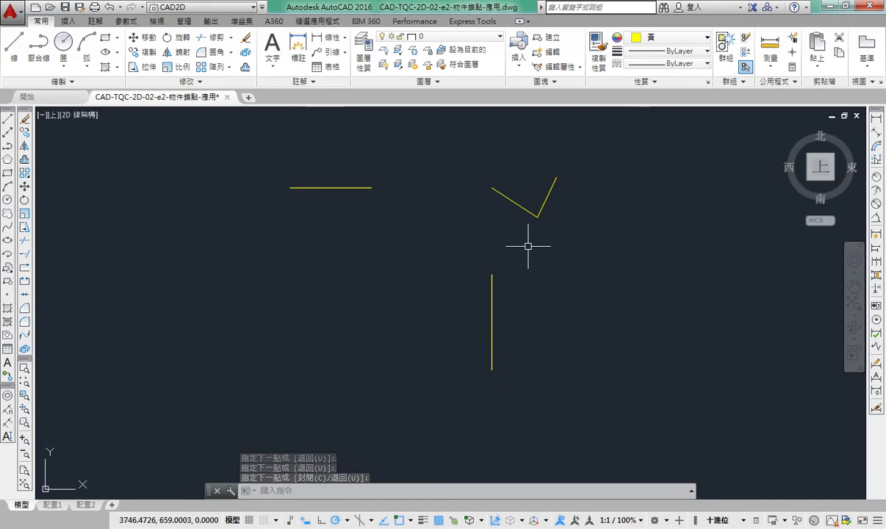
{"action": "middle_click_drag", "start_coordinate": [522, 262], "coordinate": [316, 256]}
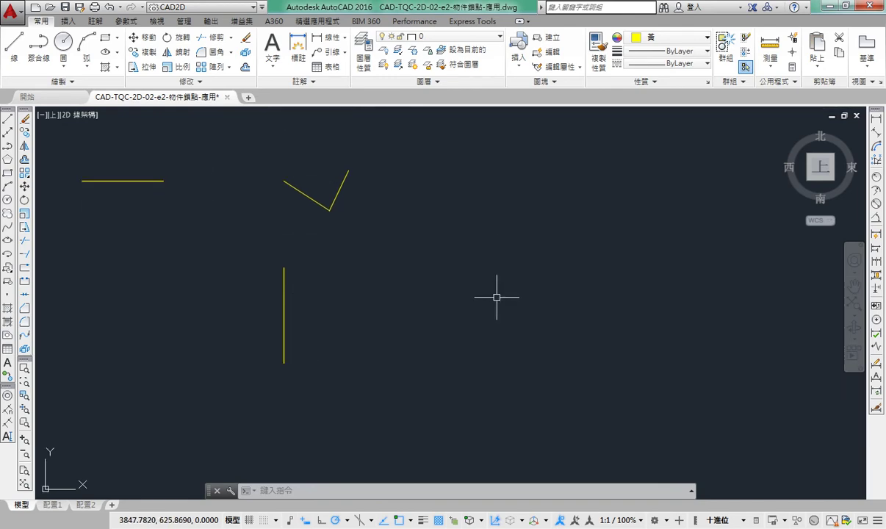
{"action": "middle_click_drag", "start_coordinate": [231, 283], "coordinate": [725, 289]}
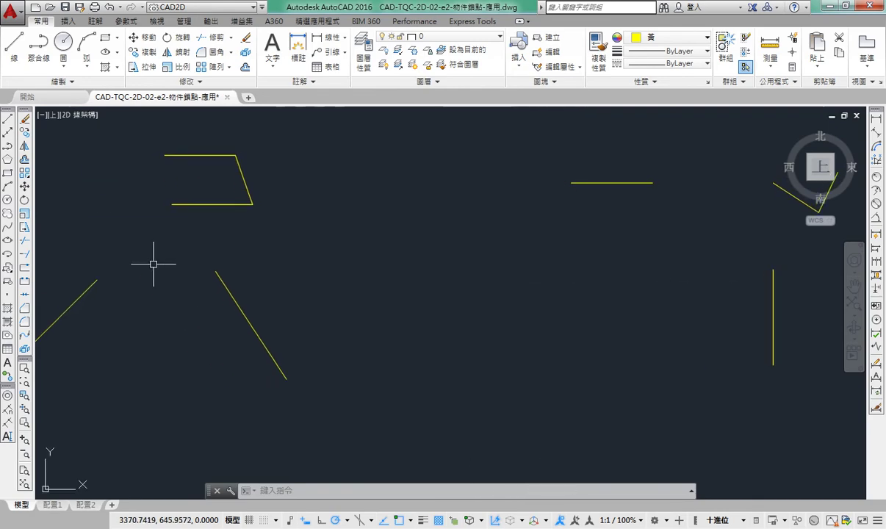
{"action": "middle_click_drag", "start_coordinate": [154, 260], "coordinate": [301, 240]}
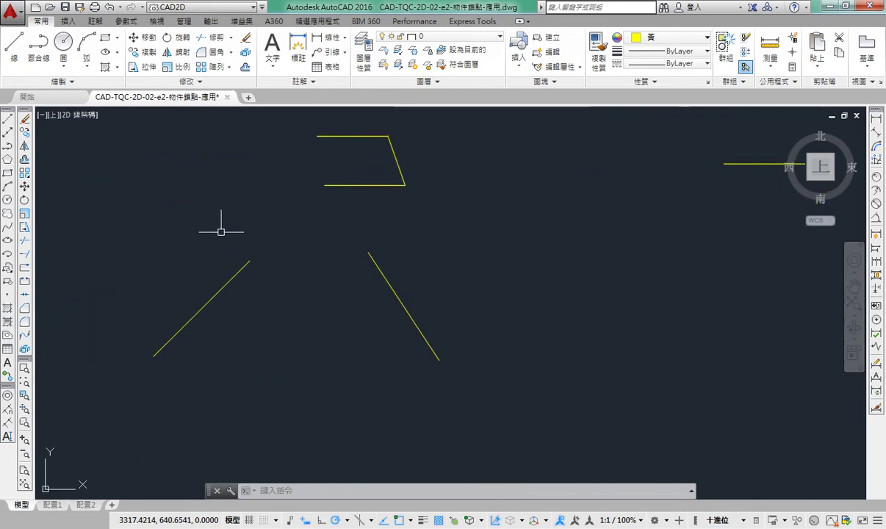
Erase the three connected lines above the two facing diagonal lines.
{"action": "left_click", "coordinate": [455, 223]}
{"action": "left_click", "coordinate": [276, 112]}
{"action": "key", "text": "Delete"}
{"action": "middle_click_drag", "start_coordinate": [444, 242], "coordinate": [467, 251]}
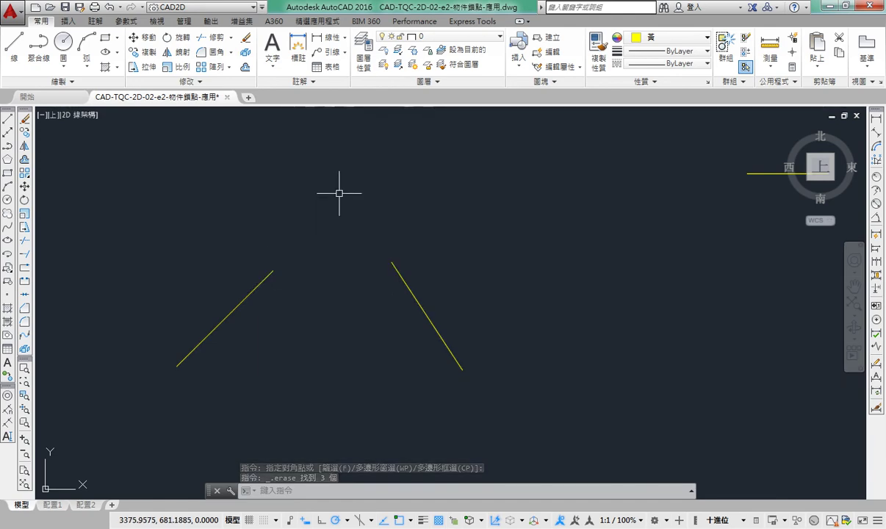
Try the Extension snap override to start a line where the two diagonal lines' extensions meet, and end the command.
{"action": "type", "text": "l"}
{"action": "key", "text": "Return"}
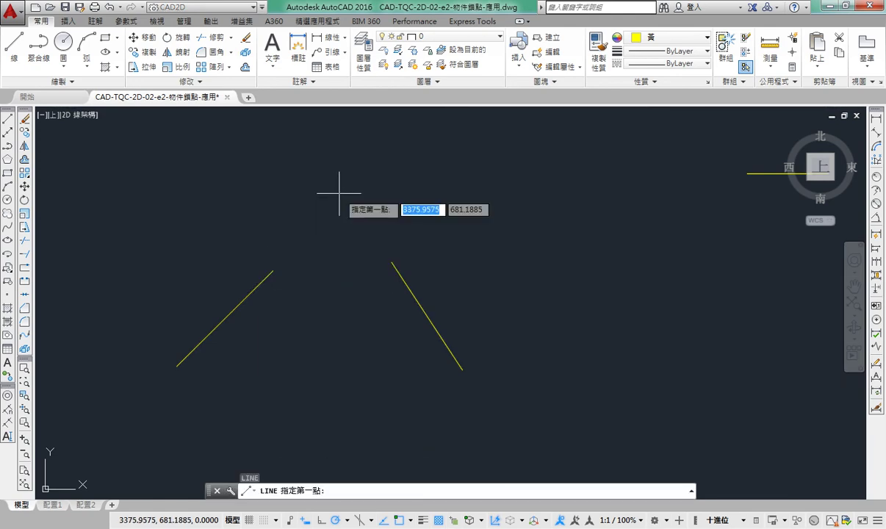
{"action": "right_click", "coordinate": [339, 197], "text": "shift"}
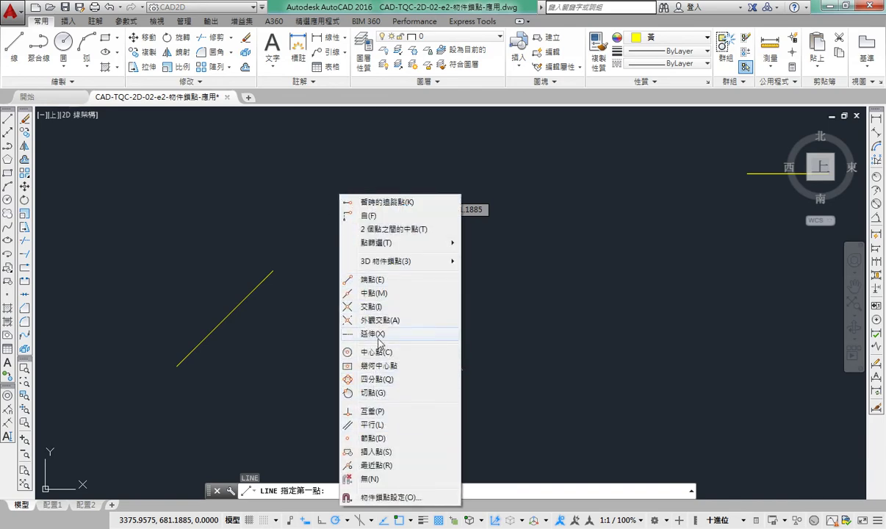
{"action": "left_click", "coordinate": [378, 338]}
{"action": "mouse_move", "coordinate": [272, 269]}
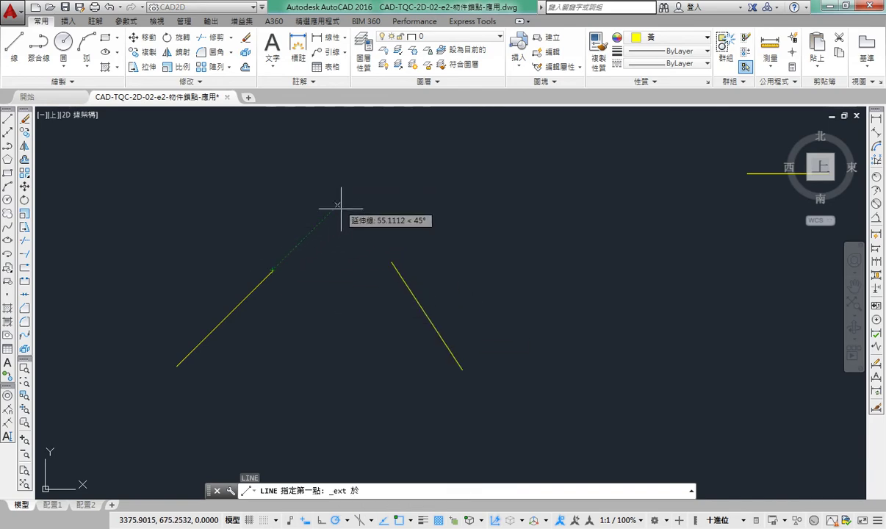
{"action": "mouse_move", "coordinate": [392, 262]}
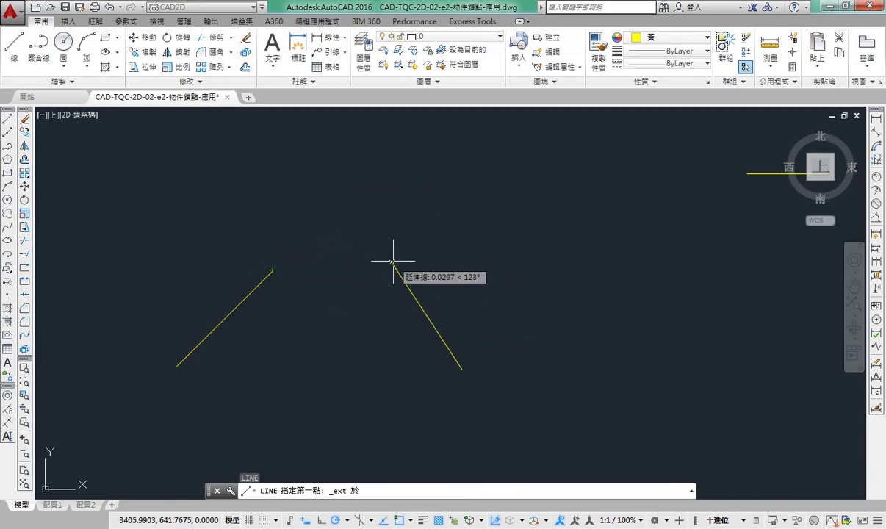
{"action": "left_click", "coordinate": [345, 193]}
{"action": "key", "text": "Escape"}
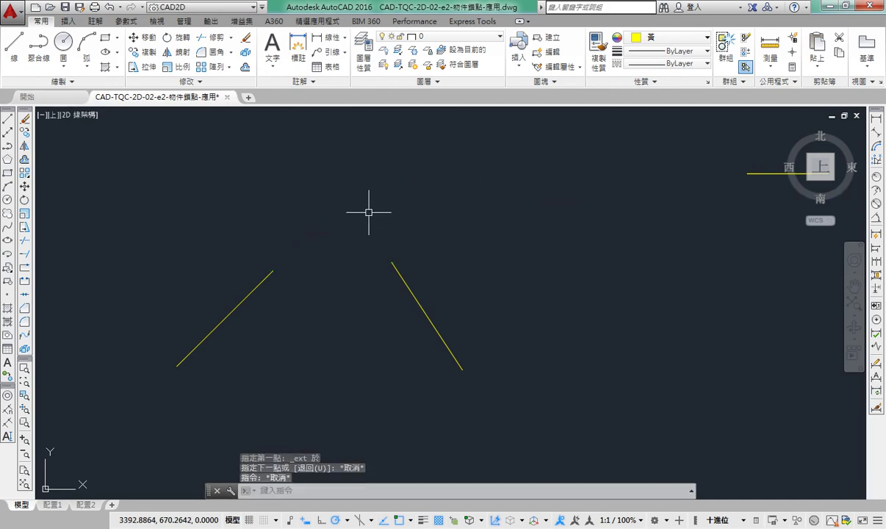
{"action": "key", "text": "space"}
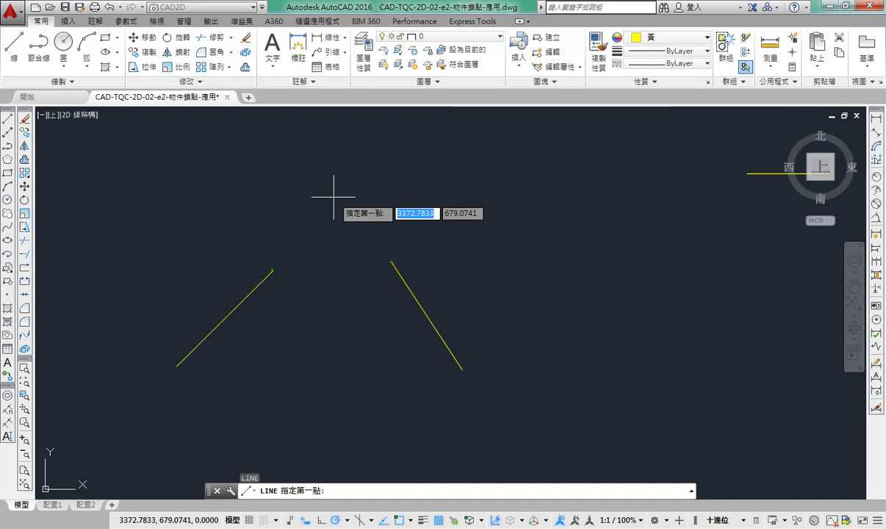
{"action": "key", "text": "Escape"}
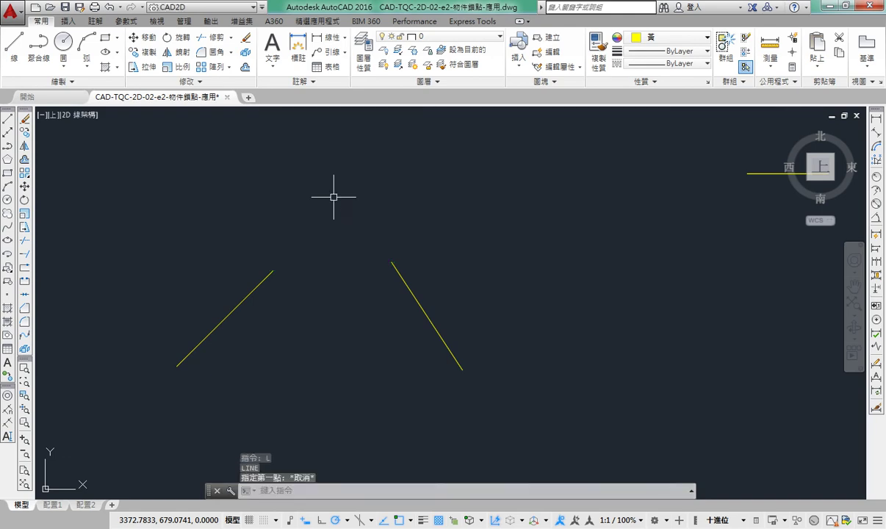
Draw a horizontal line from a point tracked below the short horizontal line's right endpoint to the vertical line.
{"action": "scroll", "coordinate": [397, 220], "scroll_direction": "right", "scroll_amount": 5}
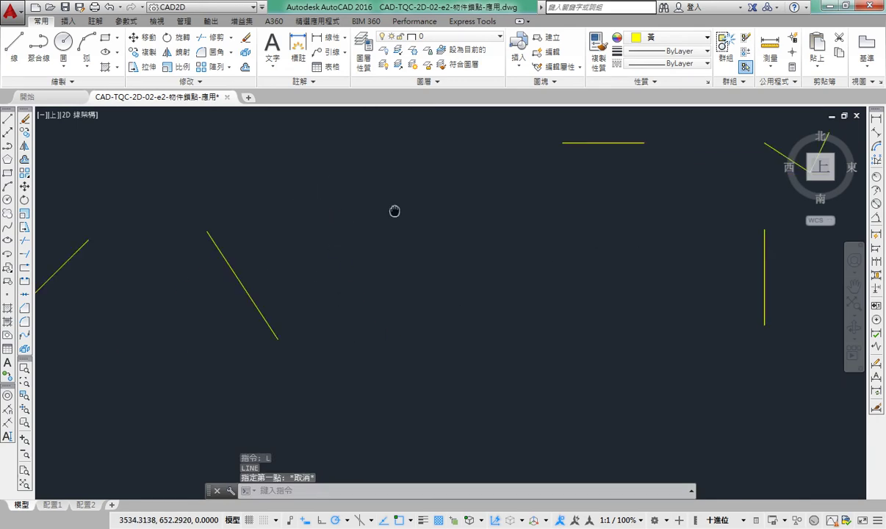
{"action": "middle_click_drag", "start_coordinate": [432, 245], "coordinate": [464, 273]}
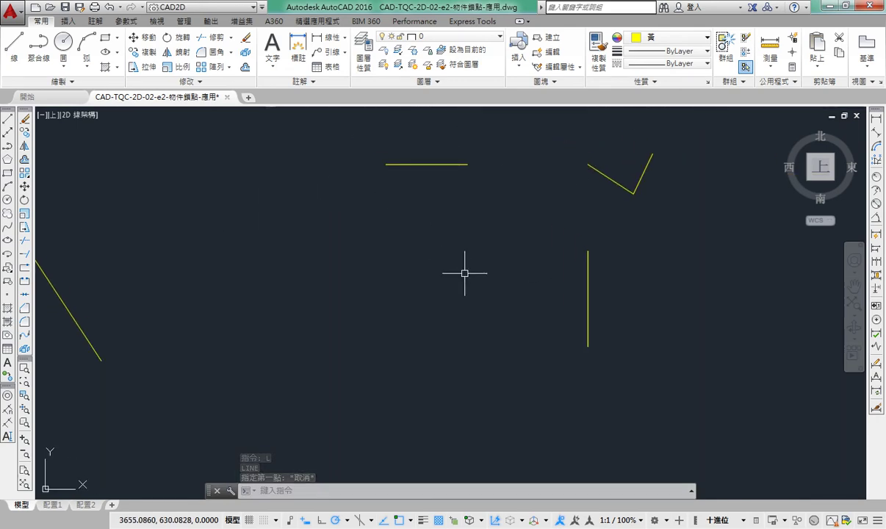
{"action": "type", "text": "l"}
{"action": "key", "text": "Return"}
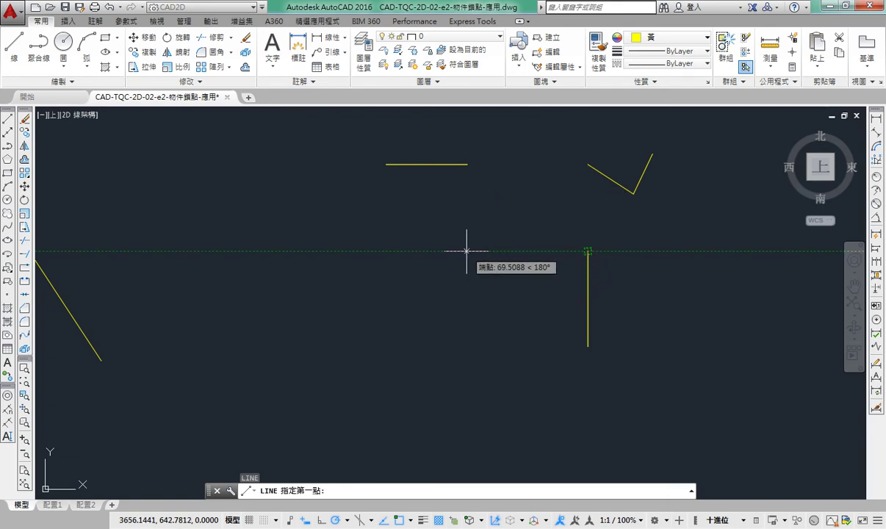
{"action": "scroll", "coordinate": [466, 251], "scroll_direction": "down", "scroll_amount": 2}
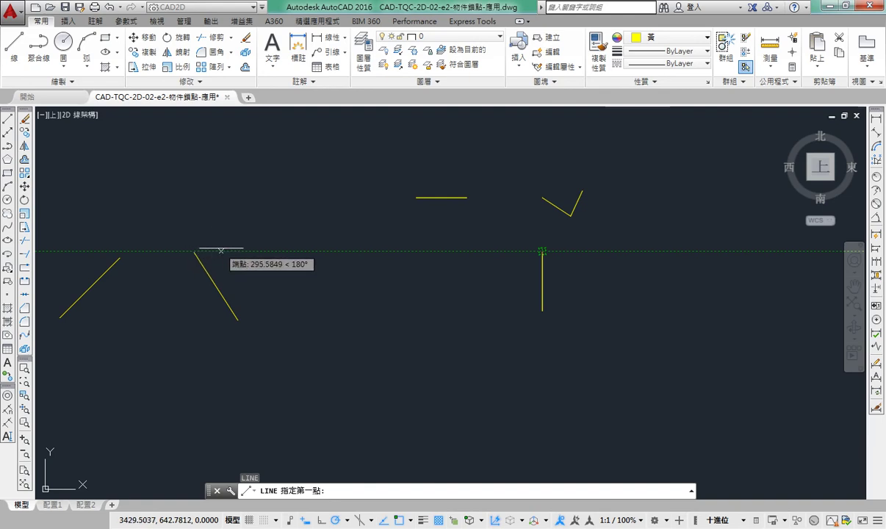
{"action": "left_click", "coordinate": [467, 276]}
{"action": "left_click", "coordinate": [542, 275]}
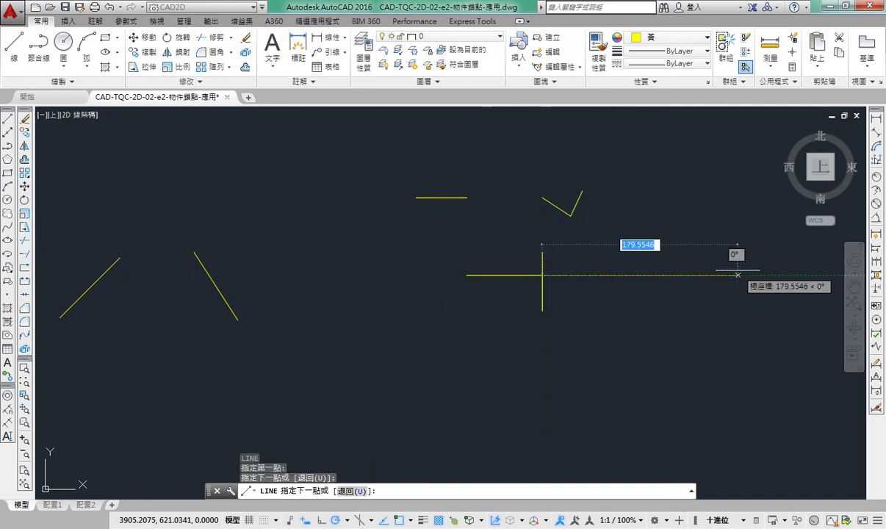
{"action": "key", "text": "Return"}
Draw a gently downward-sloping line between the short upper horizontal line and the horizontal line meeting the vertical one.
{"action": "middle_click_drag", "start_coordinate": [737, 270], "coordinate": [548, 257]}
{"action": "middle_click_drag", "start_coordinate": [317, 262], "coordinate": [463, 266]}
{"action": "middle_click_drag", "start_coordinate": [368, 269], "coordinate": [445, 271]}
{"action": "key", "text": "Return"}
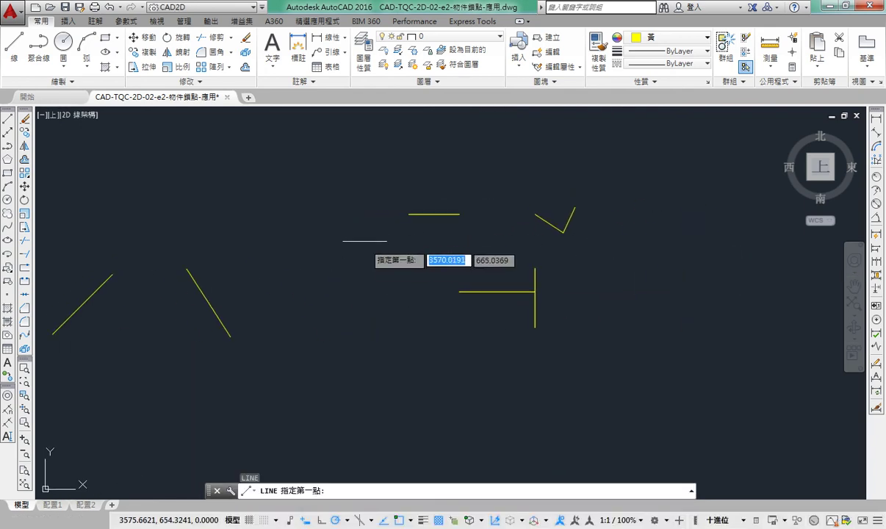
{"action": "left_click", "coordinate": [372, 236]}
{"action": "left_click", "coordinate": [443, 263]}
{"action": "key", "text": "Return"}
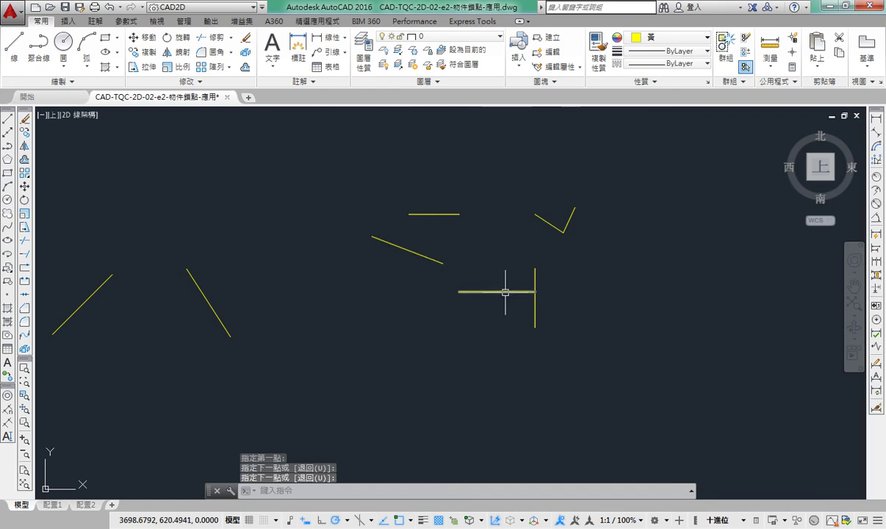
Try the Extension snap override to start a line where the gently sloping line's extension meets the horizontal line.
{"action": "key", "text": "Return"}
{"action": "right_click", "coordinate": [451, 250], "text": "shift"}
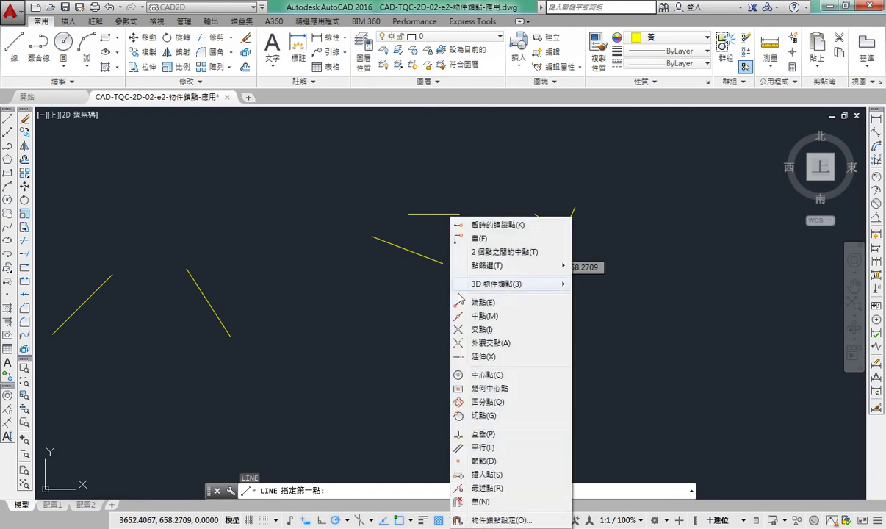
{"action": "left_click", "coordinate": [469, 357]}
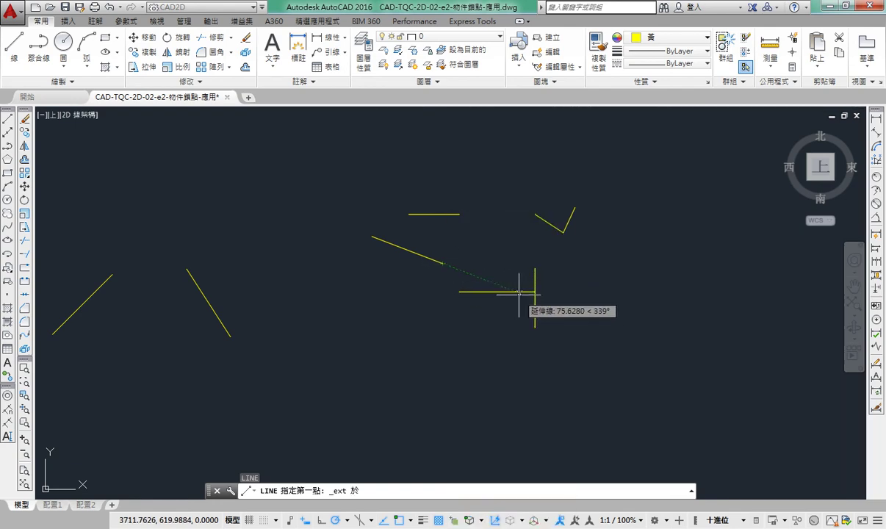
{"action": "scroll", "coordinate": [522, 294], "scroll_direction": "up", "scroll_amount": 4}
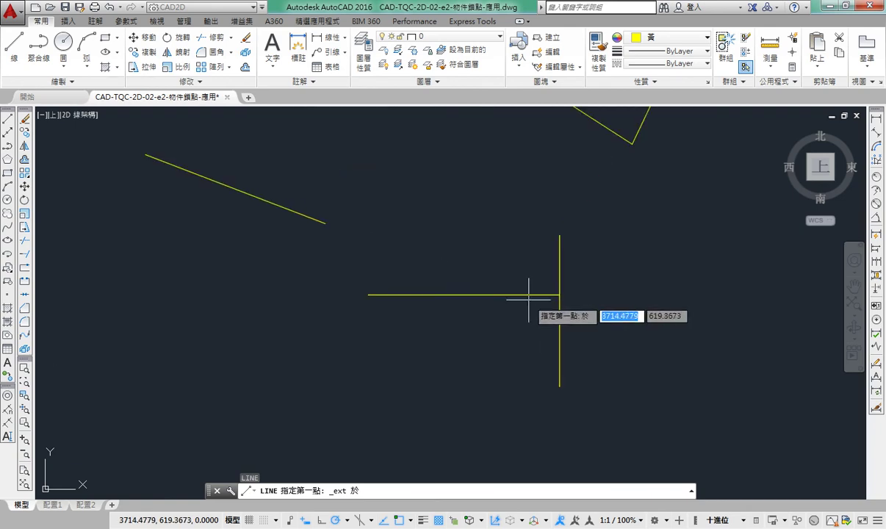
{"action": "key", "text": "Escape"}
Erase all the practice lines, including the two facing diagonal lines, to clear the drawing area.
{"action": "scroll", "coordinate": [522, 298], "scroll_direction": "down", "scroll_amount": 3}
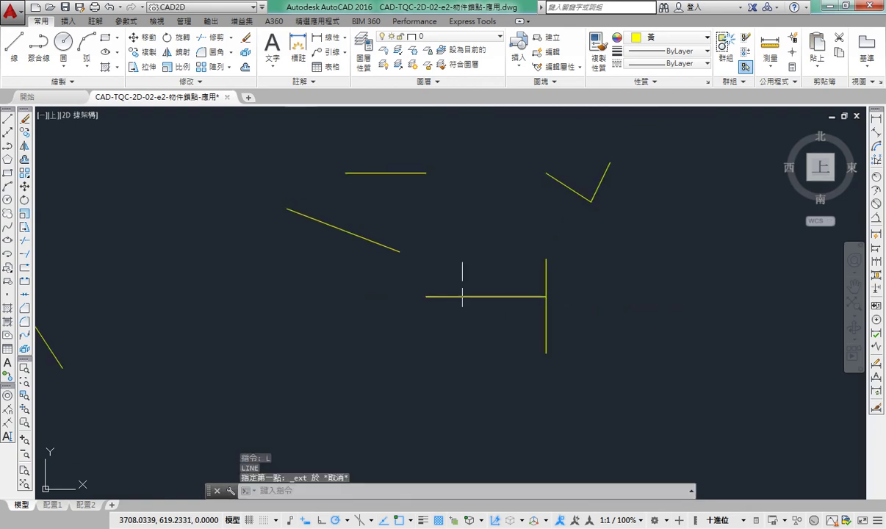
{"action": "mouse_move", "coordinate": [460, 292]}
{"action": "middle_mouse_down"}
{"action": "mouse_move", "coordinate": [502, 273]}
{"action": "mouse_move", "coordinate": [632, 312]}
{"action": "middle_mouse_up"}
{"action": "left_click", "coordinate": [766, 323]}
{"action": "left_click", "coordinate": [507, 145]}
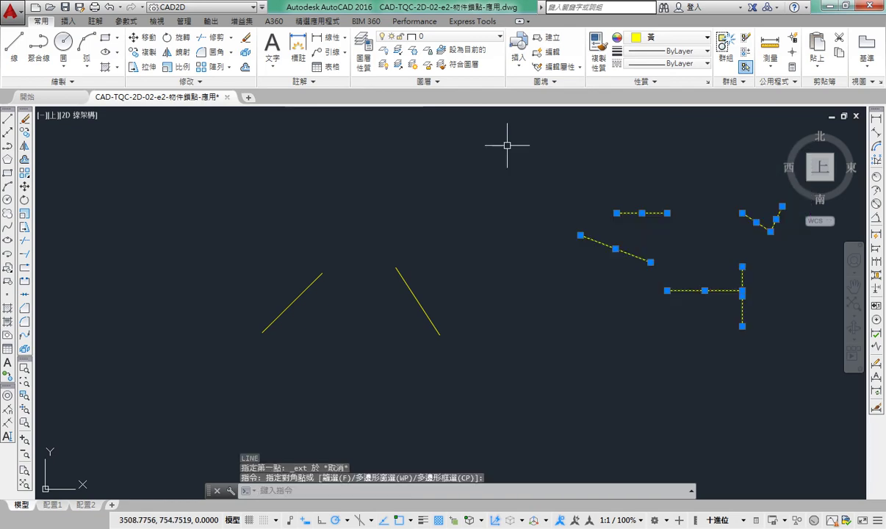
{"action": "key", "text": "Delete"}
{"action": "left_click", "coordinate": [467, 322]}
{"action": "left_click", "coordinate": [156, 241]}
{"action": "key", "text": "Delete"}
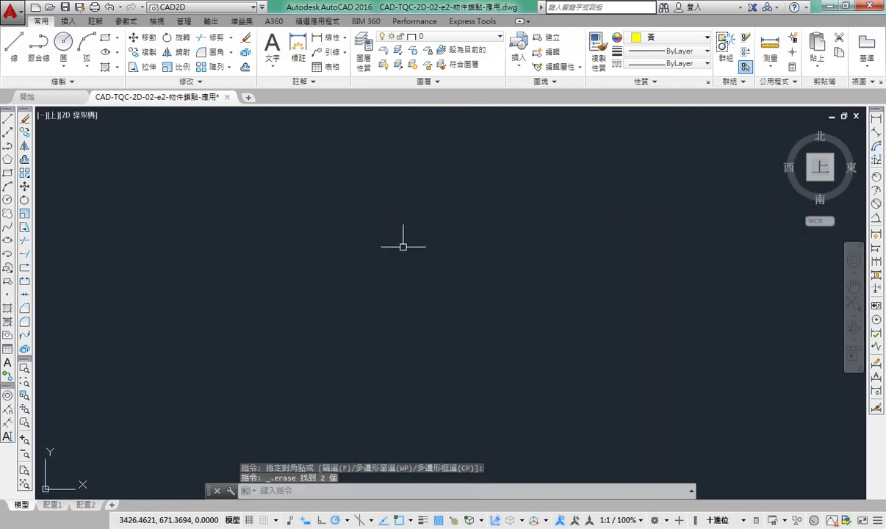
Draw a descending stepped chain of five connected segments: a slightly sloping one, then alternating vertical and horizontal ones.
{"action": "type", "text": "l"}
{"action": "key", "text": "Return"}
{"action": "left_click", "coordinate": [315, 186]}
{"action": "left_click", "coordinate": [381, 193]}
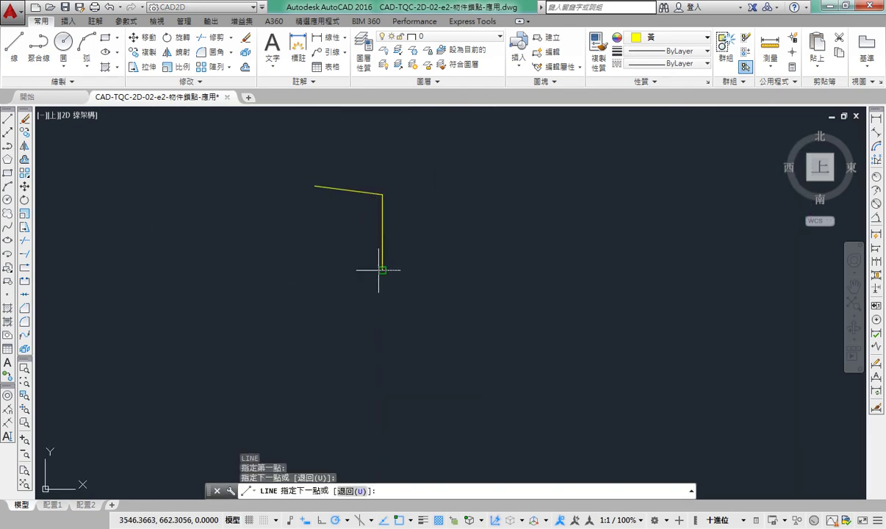
{"action": "left_click", "coordinate": [381, 270]}
{"action": "left_click", "coordinate": [424, 270]}
{"action": "left_click", "coordinate": [423, 304]}
{"action": "left_click", "coordinate": [487, 306]}
{"action": "key", "text": "Return"}
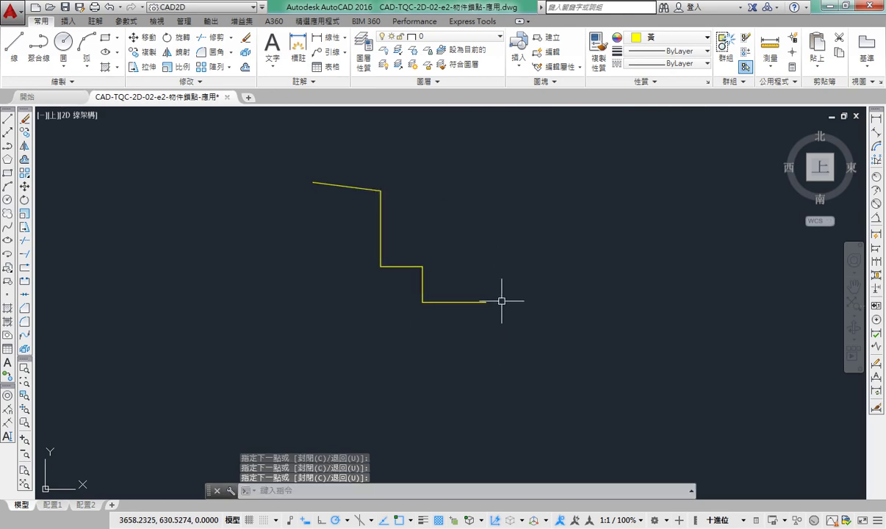
Draw a three-segment stepped chain right, down and right, starting where tracking from the first chain's upper corner and lower-right endpoint crosses.
{"action": "key", "text": "Return"}
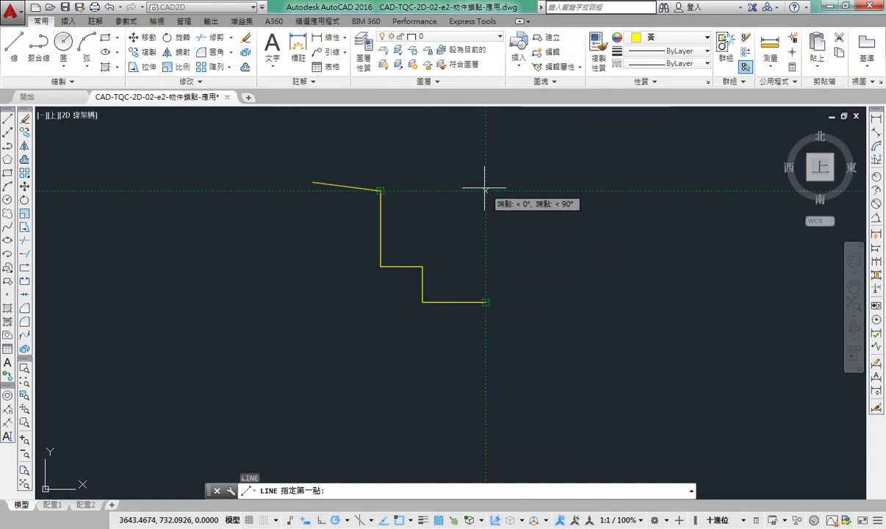
{"action": "left_click", "coordinate": [485, 191]}
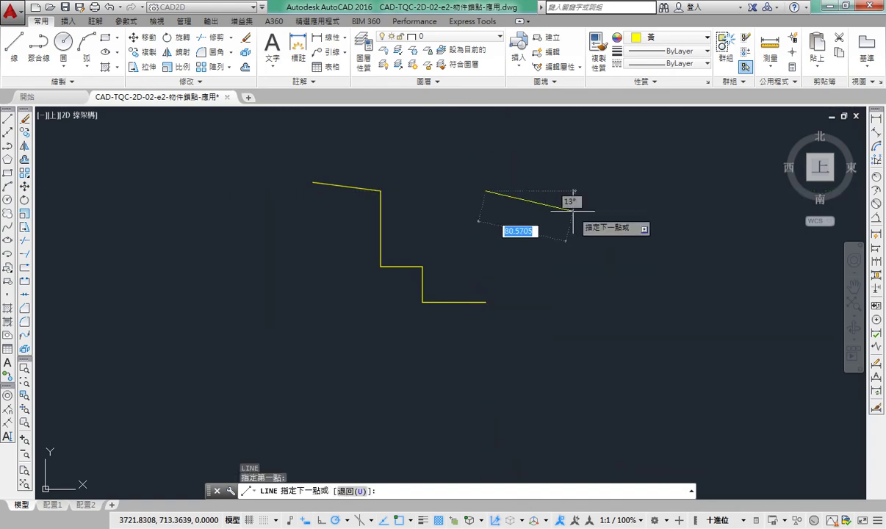
{"action": "left_click", "coordinate": [569, 191]}
{"action": "left_click", "coordinate": [571, 252]}
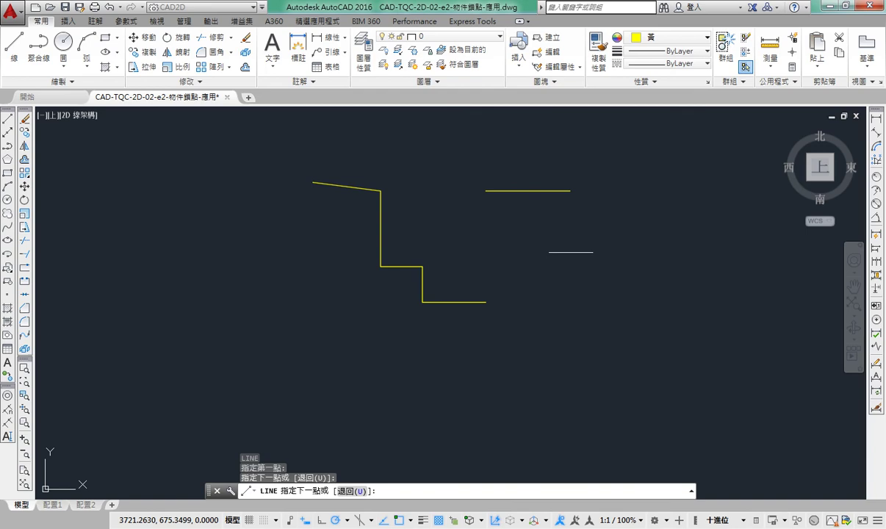
{"action": "left_click", "coordinate": [615, 252]}
{"action": "key", "text": "Return"}
Toggle object snap tracking off and back on.
{"action": "middle_click_drag", "start_coordinate": [436, 283], "coordinate": [449, 279]}
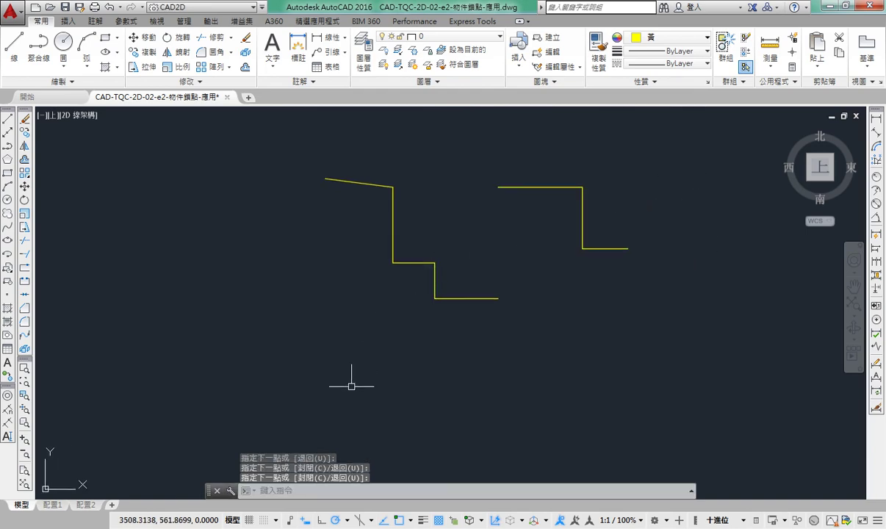
{"action": "left_click", "coordinate": [382, 522]}
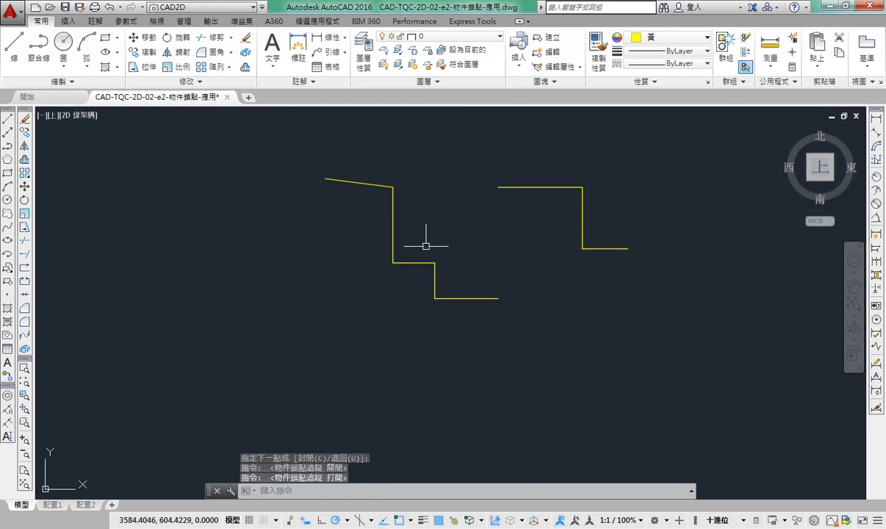